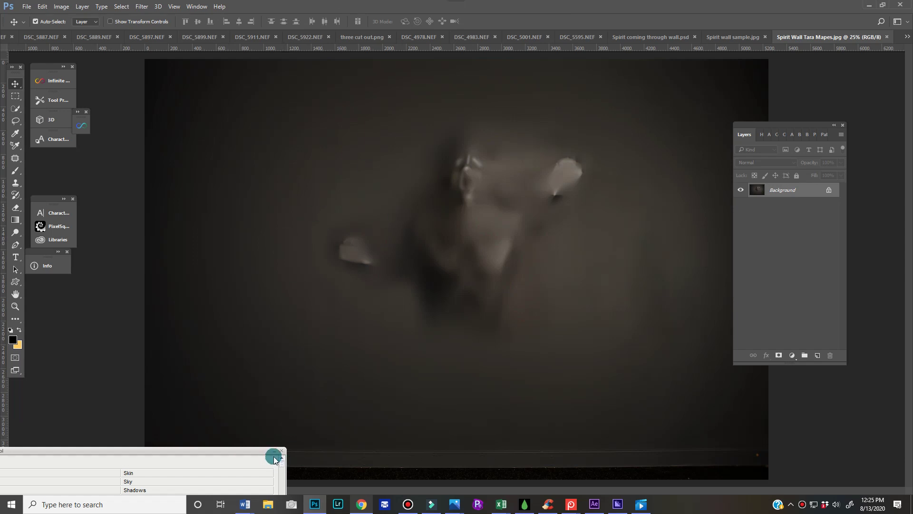
Collapse the floating palette, zoom out and select the whole ghost photo in Spirit Wall Tara Mapes.jpg.
{"action": "left_click", "coordinate": [274, 450]}
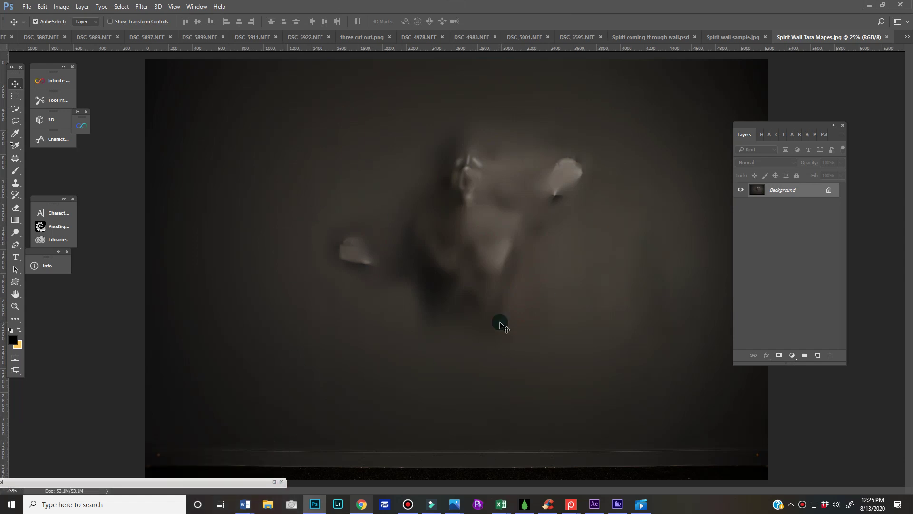
{"action": "key", "text": "ctrl+minus"}
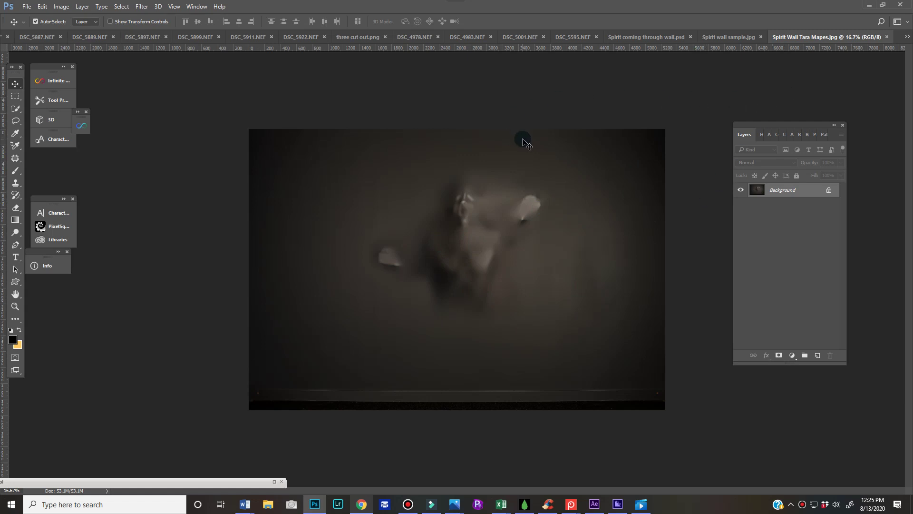
{"action": "key", "text": "ctrl+a"}
Switch to Spirit wall sample.jpg, zoom out and paste the ghost photo into it.
{"action": "left_click", "coordinate": [719, 37]}
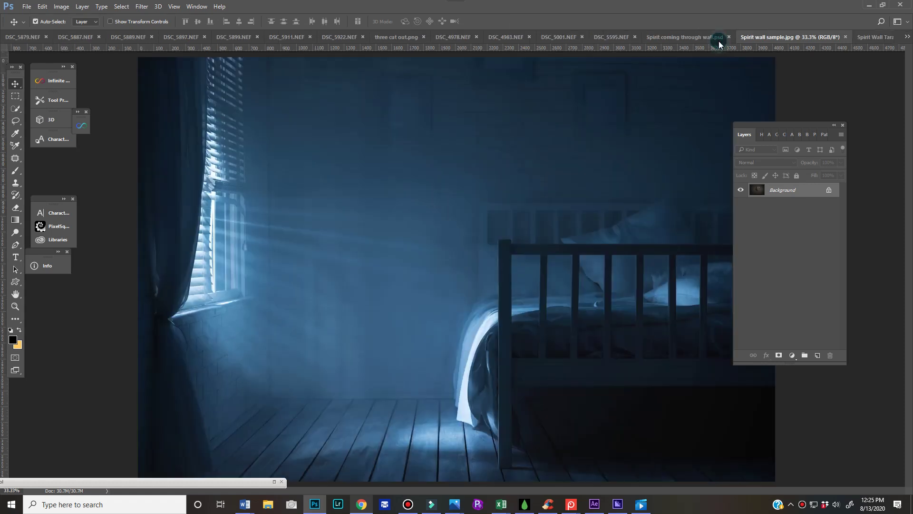
{"action": "key", "text": "ctrl+minus"}
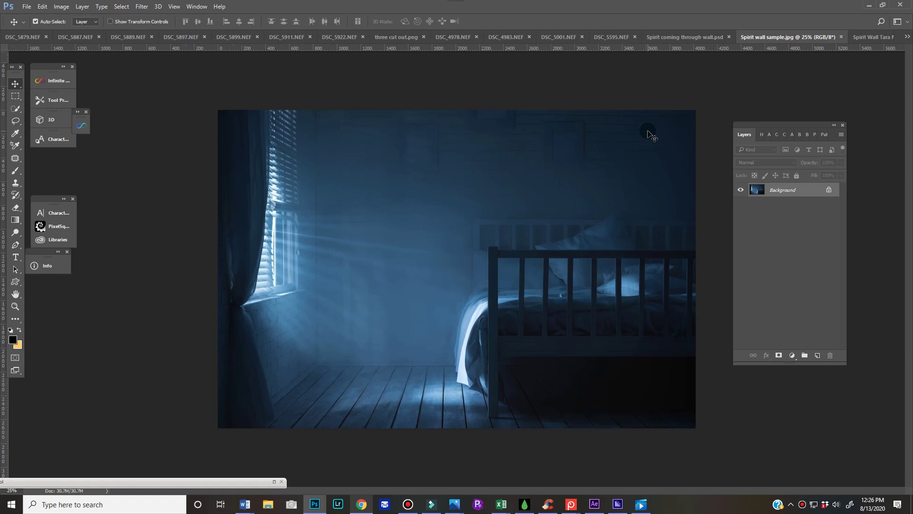
{"action": "key", "text": "ctrl+v"}
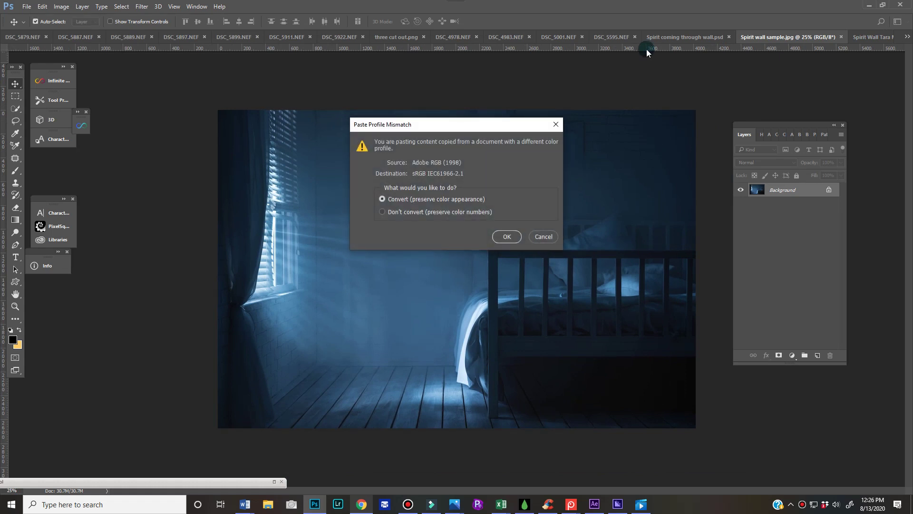
Convert the pasted colours to sRGB, then scale Layer 1 to about 62% and move it up-left.
{"action": "left_click", "coordinate": [500, 238]}
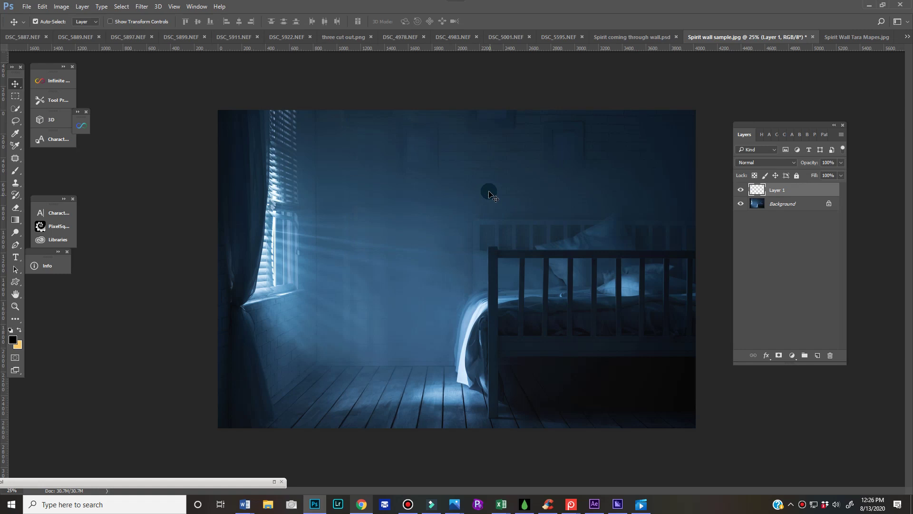
{"action": "key", "text": "ctrl+t"}
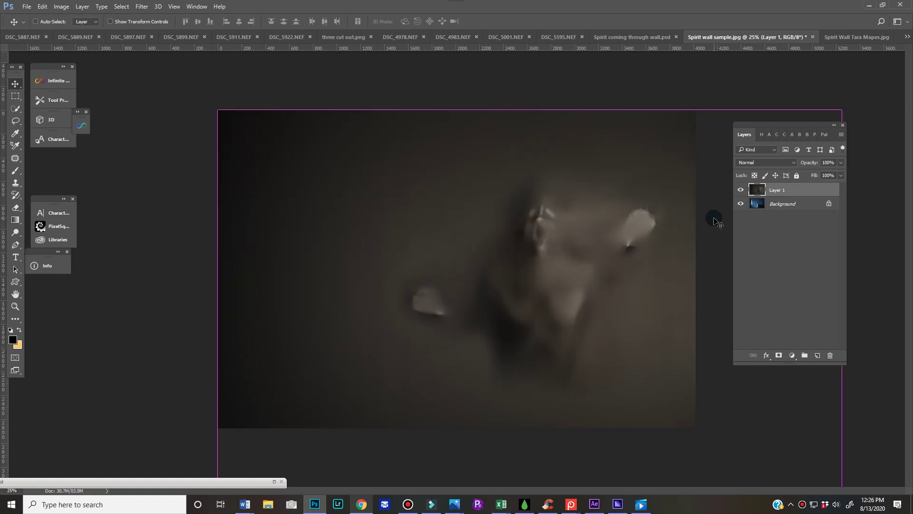
{"action": "left_click_drag", "start_coordinate": [218, 111], "coordinate": [452, 267]}
{"action": "left_click_drag", "start_coordinate": [606, 343], "coordinate": [288, 131]}
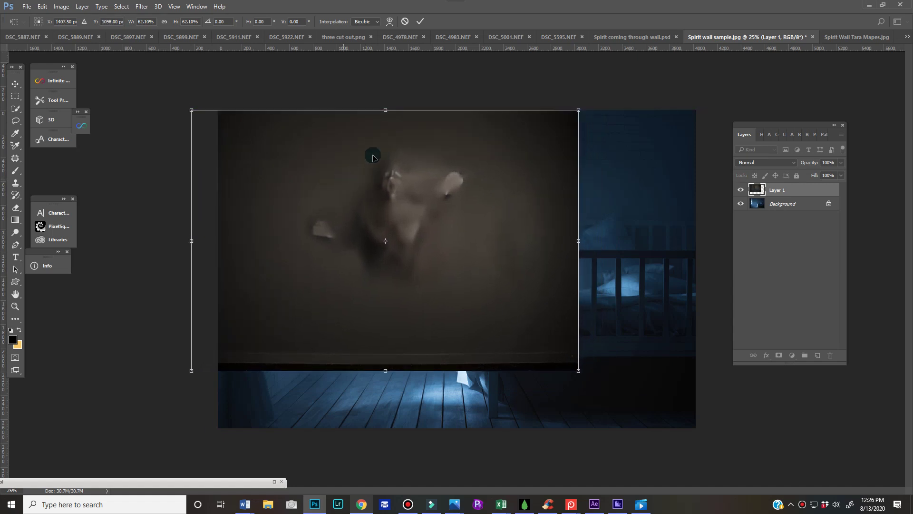
{"action": "left_click", "coordinate": [420, 21]}
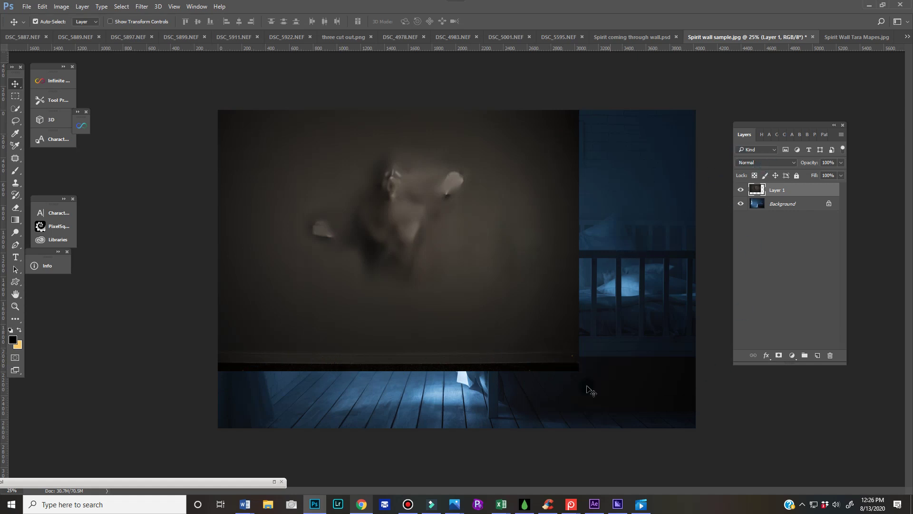
Compare Screen, Multiply, Hard Light and Soft Light blending on Layer 1, settling on Screen.
{"action": "left_click", "coordinate": [775, 164]}
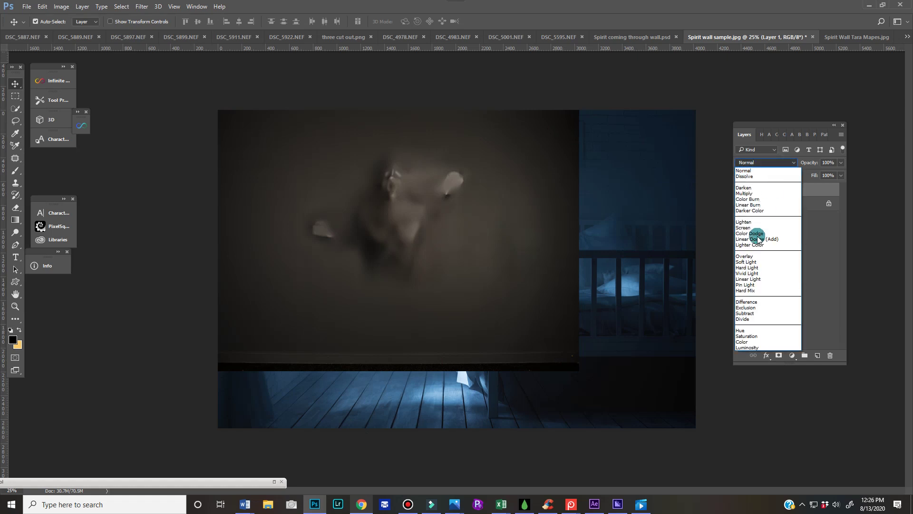
{"action": "left_click", "coordinate": [755, 227]}
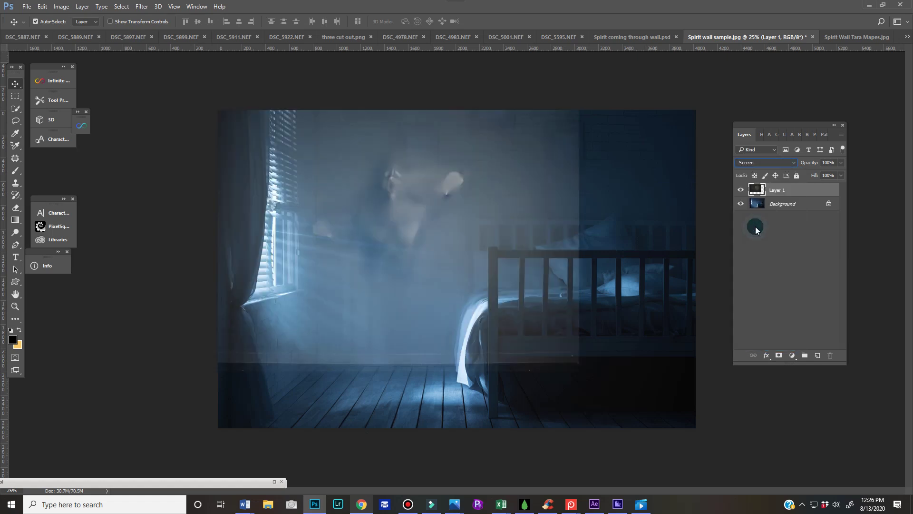
{"action": "left_click", "coordinate": [775, 163]}
{"action": "left_click", "coordinate": [762, 190]}
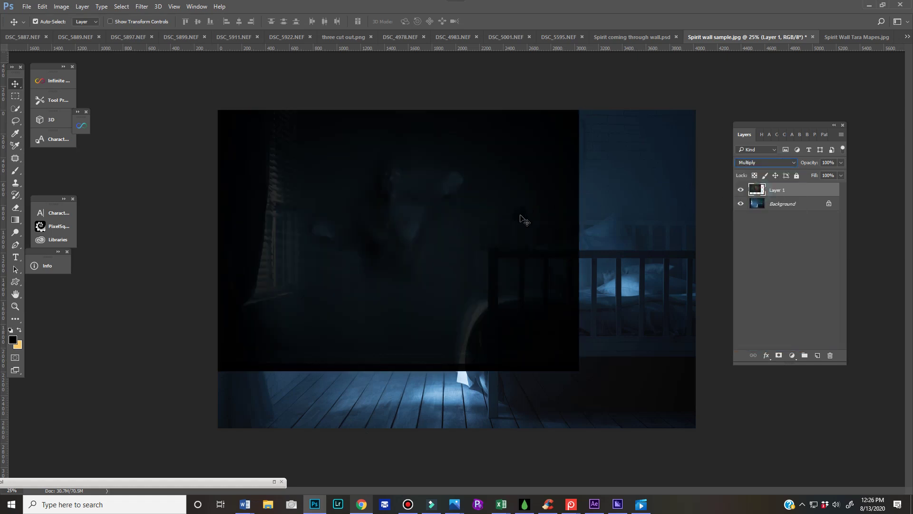
{"action": "left_click_drag", "start_coordinate": [810, 163], "coordinate": [852, 160]}
{"action": "left_click", "coordinate": [780, 163]}
{"action": "left_click", "coordinate": [749, 267]}
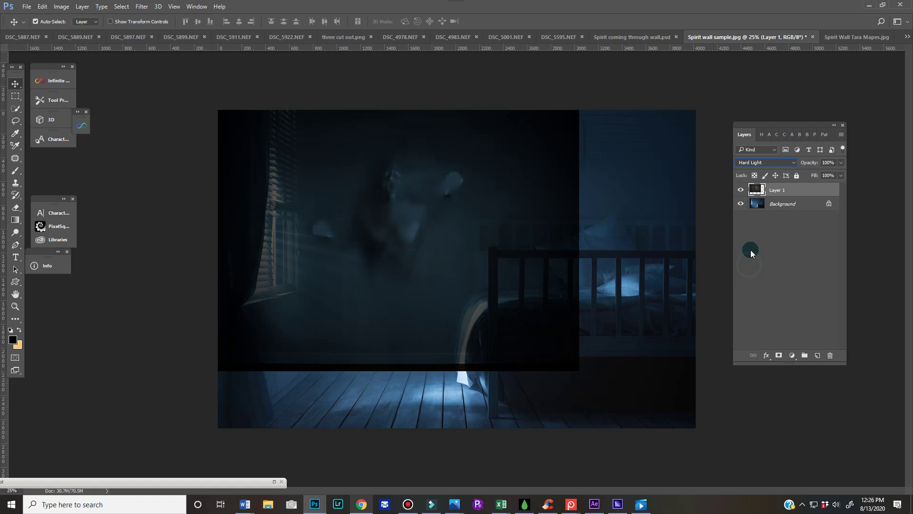
{"action": "left_click", "coordinate": [770, 163]}
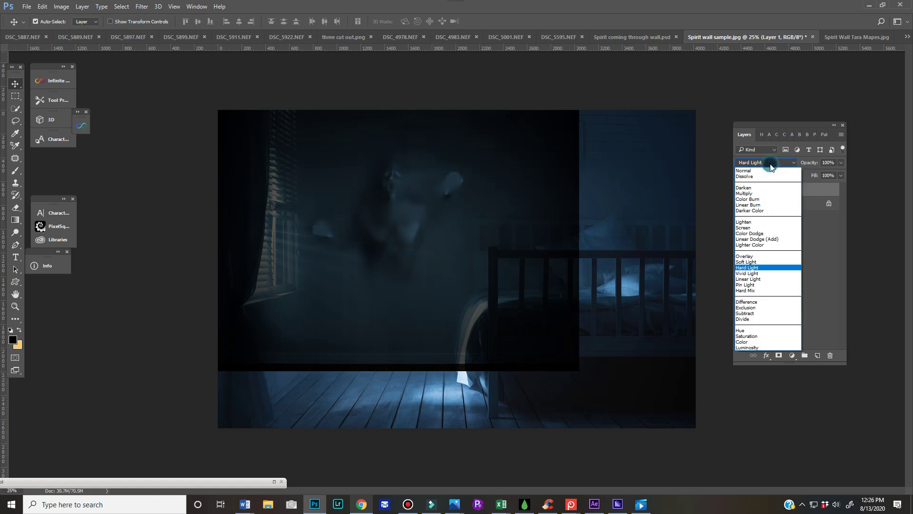
{"action": "left_click", "coordinate": [745, 262]}
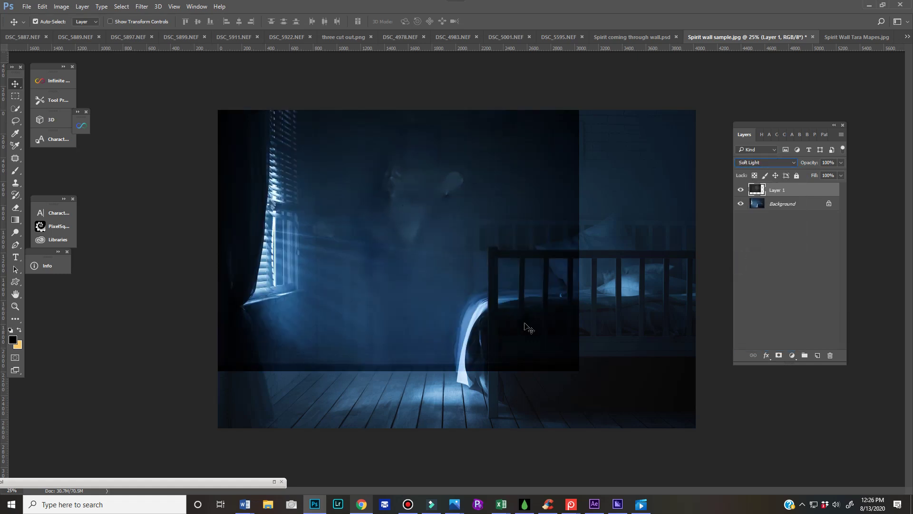
{"action": "left_click", "coordinate": [761, 190]}
{"action": "left_click", "coordinate": [765, 162]}
{"action": "left_click", "coordinate": [755, 227]}
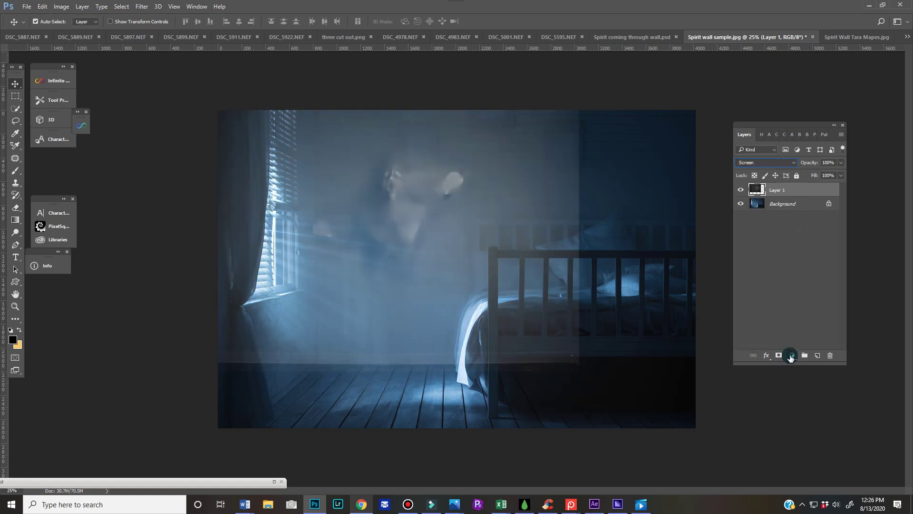
Add a Levels adjustment clipped to Layer 1 with inputs 35, 0.72, 255, and compare it on and off.
{"action": "left_click", "coordinate": [790, 356]}
{"action": "left_click", "coordinate": [811, 201]}
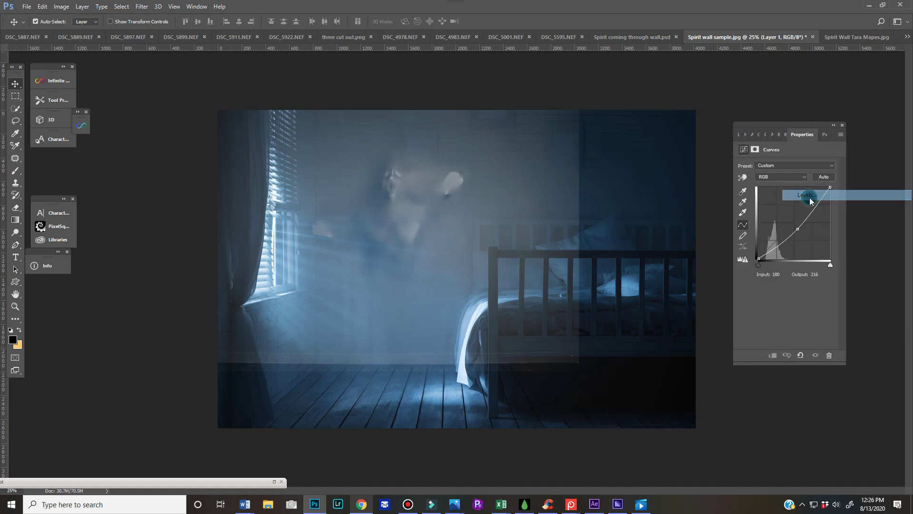
{"action": "left_click", "coordinate": [771, 355]}
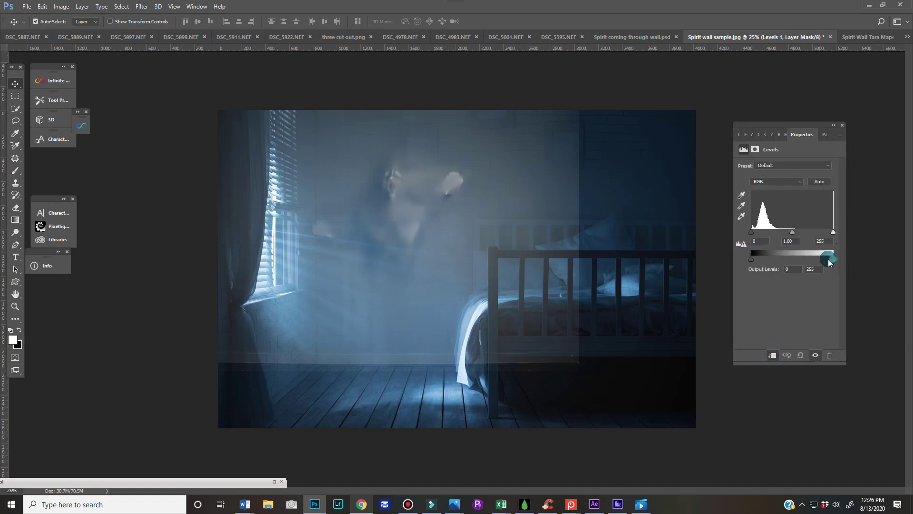
{"action": "left_click_drag", "start_coordinate": [792, 232], "coordinate": [762, 234]}
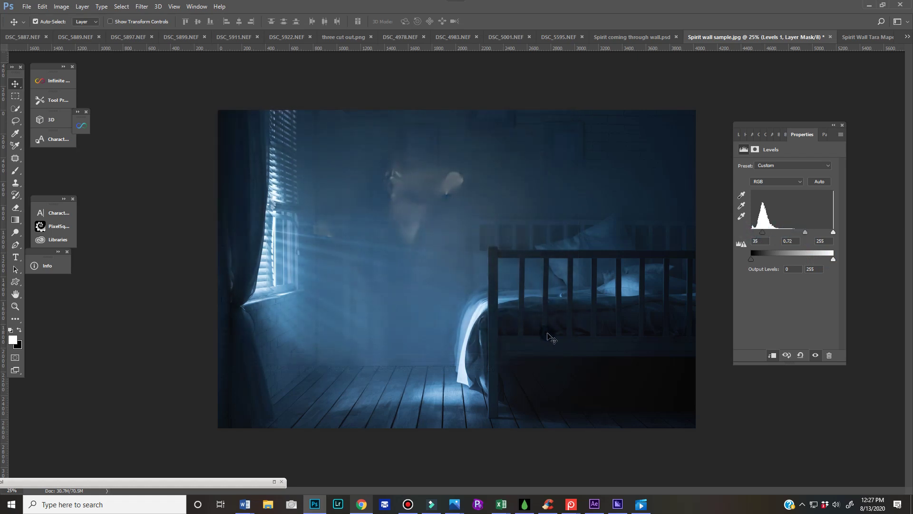
{"action": "left_click_drag", "start_coordinate": [757, 259], "coordinate": [744, 258]}
{"action": "left_click", "coordinate": [738, 135]}
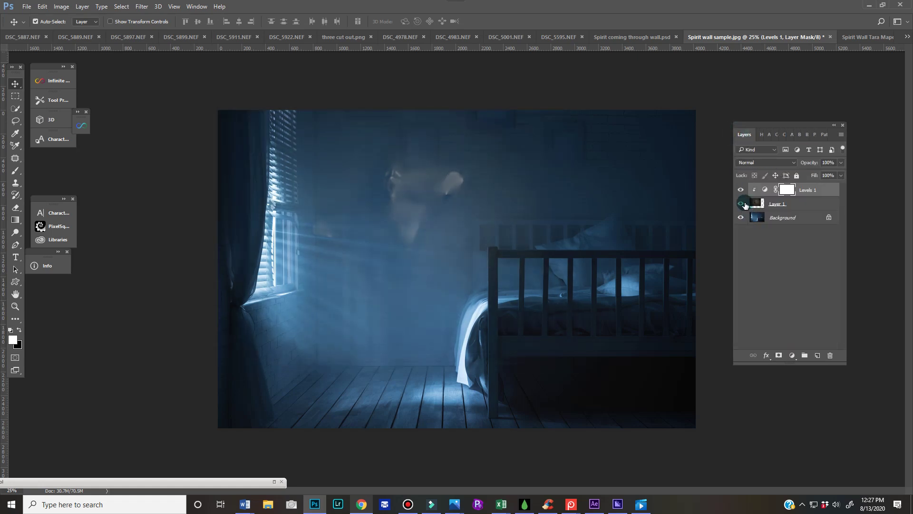
{"action": "left_click", "coordinate": [820, 204]}
{"action": "left_click", "coordinate": [741, 190]}
{"action": "left_click", "coordinate": [740, 190]}
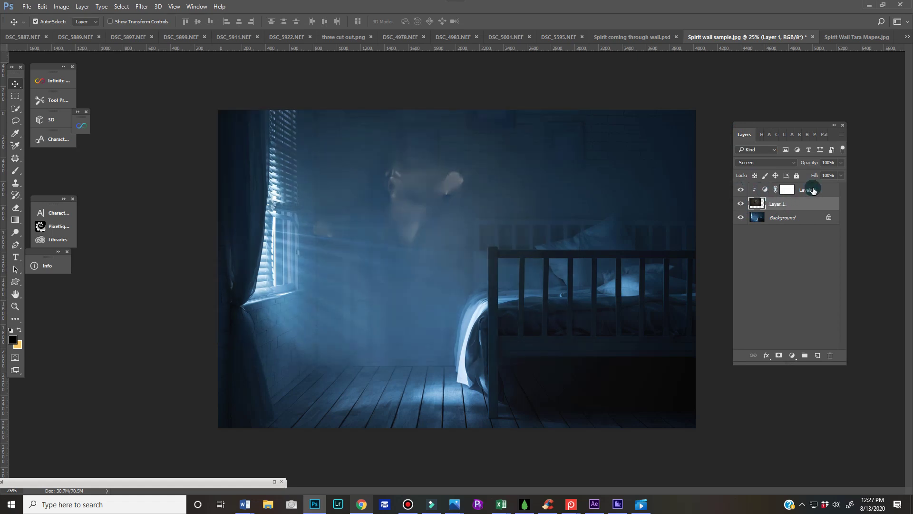
Add a Brightness/Contrast adjustment layer above Levels 1.
{"action": "left_click", "coordinate": [792, 356]}
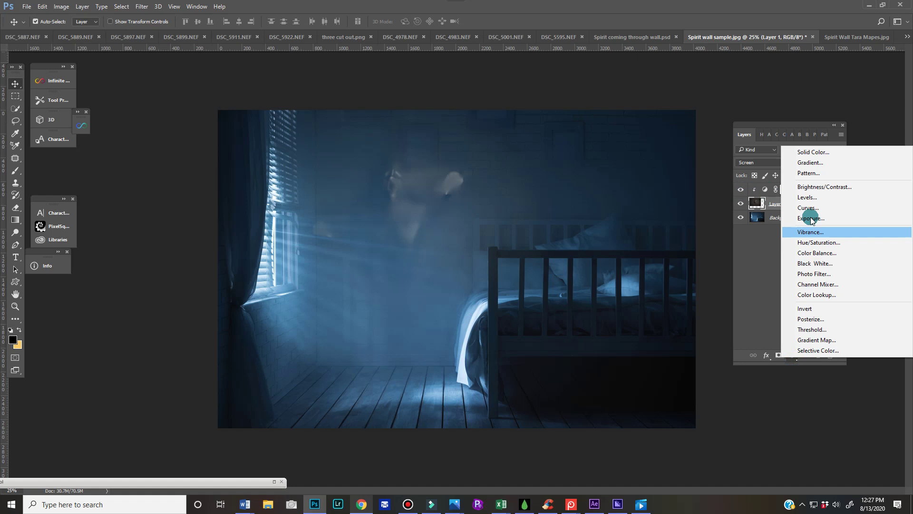
{"action": "left_click", "coordinate": [811, 186]}
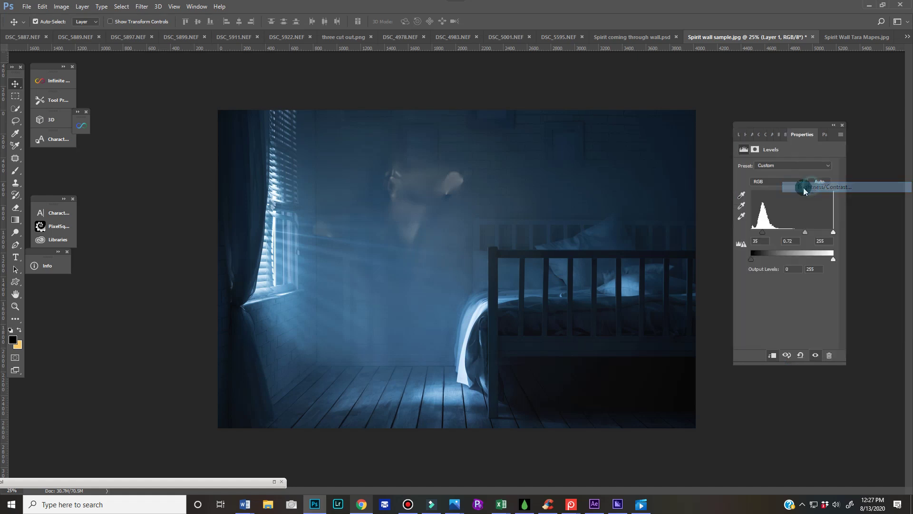
{"action": "left_click", "coordinate": [739, 134]}
Add a layer mask to Layer 1 and paint black over the fog around the window and floor.
{"action": "left_click", "coordinate": [767, 218]}
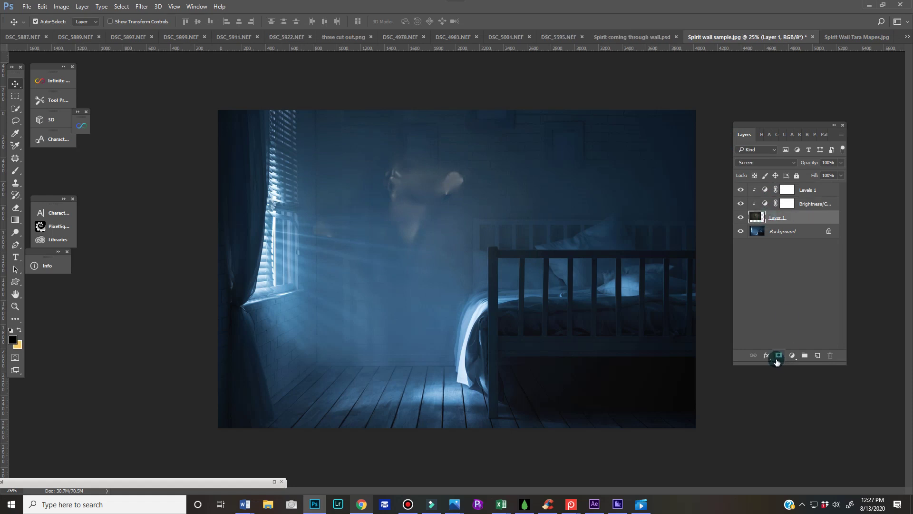
{"action": "left_click", "coordinate": [778, 355]}
{"action": "left_click", "coordinate": [15, 171]}
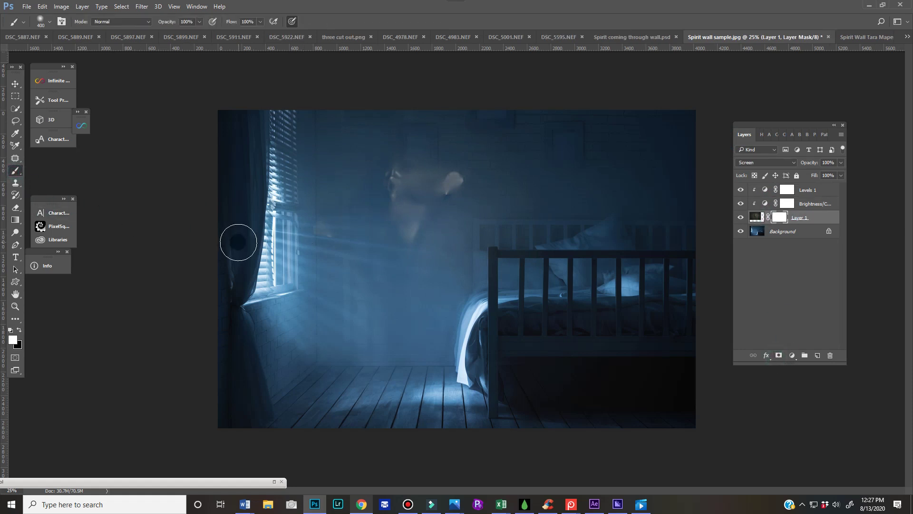
{"action": "key", "text": "x"}
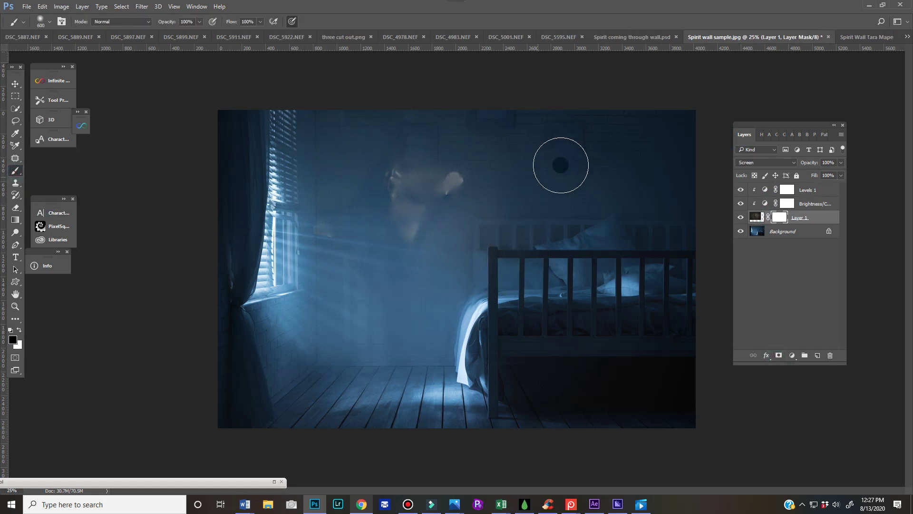
{"action": "mouse_move", "coordinate": [561, 159]}
{"action": "left_mouse_down"}
{"action": "mouse_move", "coordinate": [504, 276]}
{"action": "mouse_move", "coordinate": [422, 341]}
{"action": "left_mouse_up"}
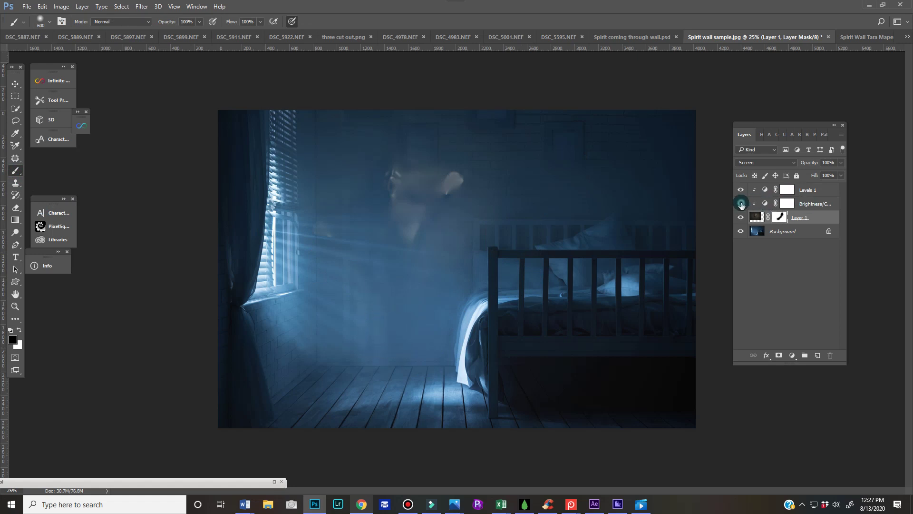
{"action": "left_click", "coordinate": [740, 203]}
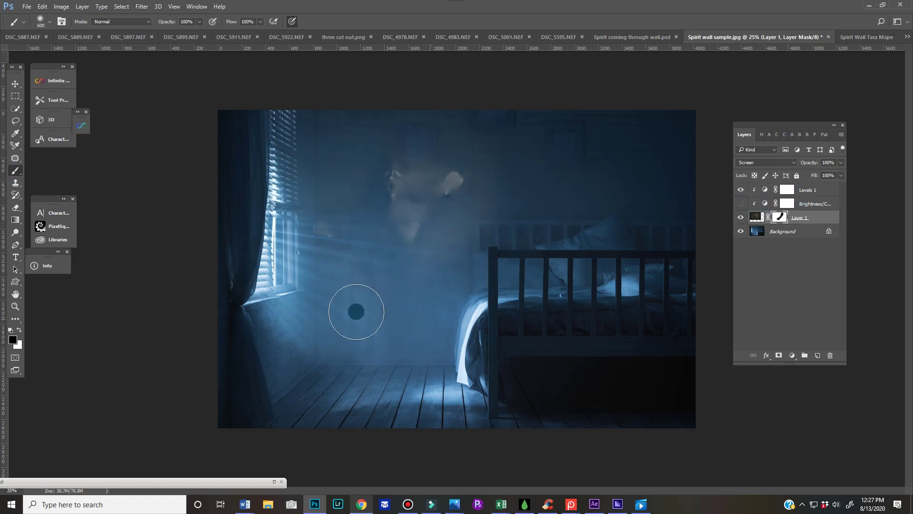
{"action": "mouse_move", "coordinate": [295, 157]}
{"action": "left_mouse_down"}
{"action": "mouse_move", "coordinate": [282, 243]}
{"action": "mouse_move", "coordinate": [369, 339]}
{"action": "mouse_move", "coordinate": [284, 211]}
{"action": "left_mouse_up"}
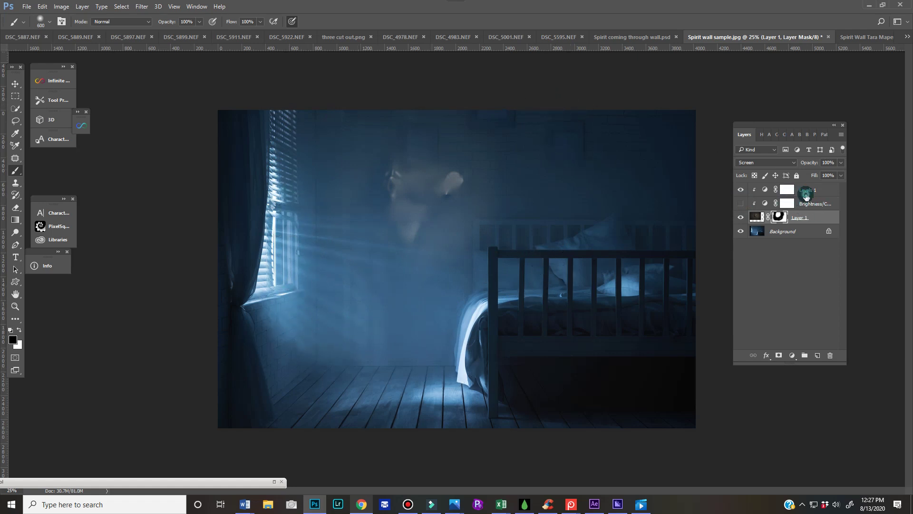
Group the spirit layers, flip the group horizontally, reposition it by the window, and duplicate it.
{"action": "left_click", "coordinate": [806, 193]}
{"action": "key", "text": "ctrl+g"}
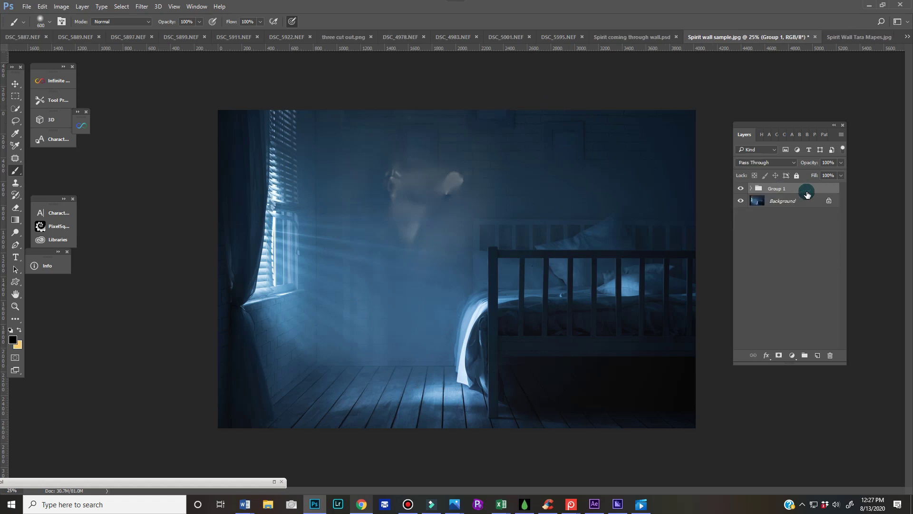
{"action": "key", "text": "ctrl+t"}
{"action": "mouse_move", "coordinate": [461, 219]}
{"action": "left_mouse_down"}
{"action": "mouse_move", "coordinate": [602, 207]}
{"action": "mouse_move", "coordinate": [635, 187]}
{"action": "mouse_move", "coordinate": [677, 183]}
{"action": "mouse_move", "coordinate": [410, 224]}
{"action": "mouse_move", "coordinate": [458, 218]}
{"action": "left_mouse_up"}
{"action": "right_click", "coordinate": [433, 230]}
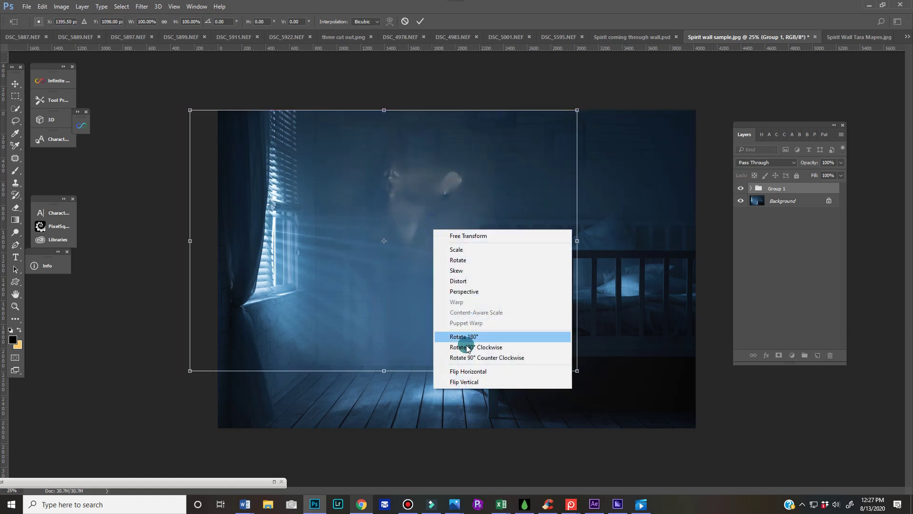
{"action": "left_click", "coordinate": [464, 371]}
{"action": "left_click_drag", "start_coordinate": [442, 312], "coordinate": [472, 325]}
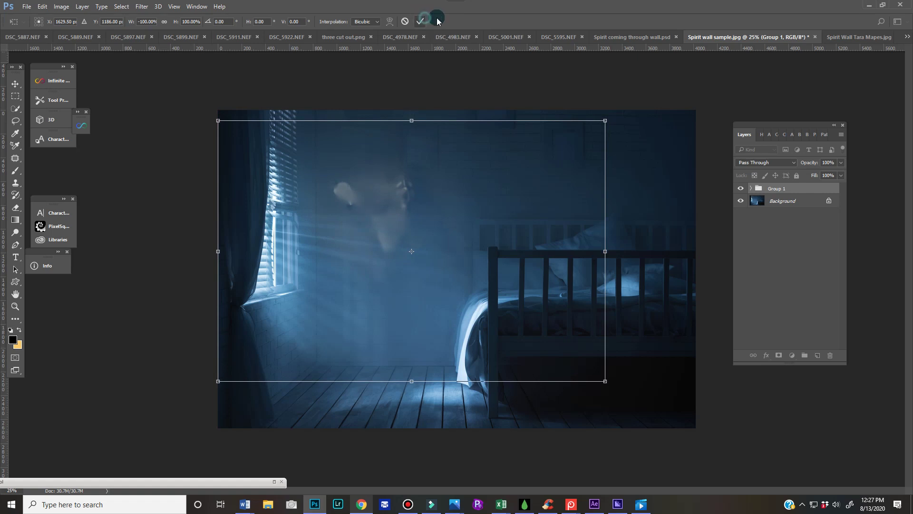
{"action": "key", "text": "Return"}
{"action": "key", "text": "b"}
{"action": "key", "text": "ctrl+j"}
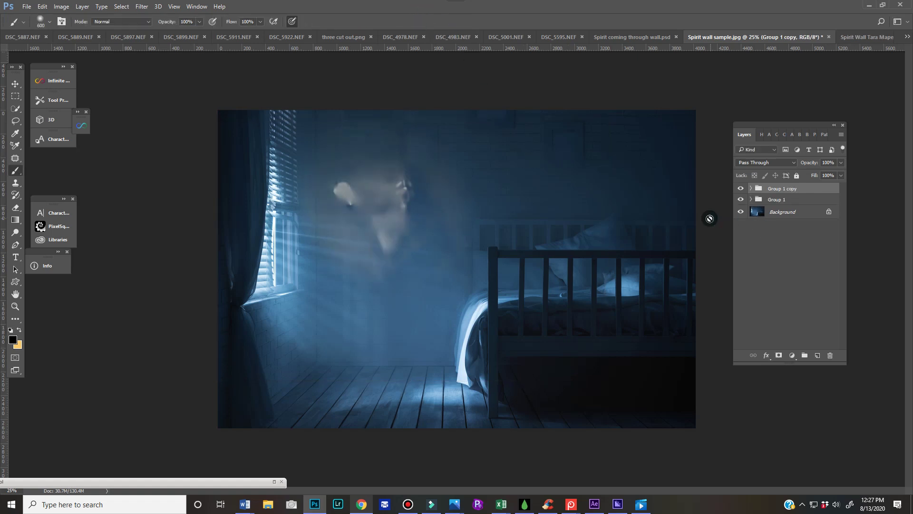
Select both groups and delete Group 1 copy.
{"action": "left_click", "coordinate": [776, 189]}
{"action": "left_click", "coordinate": [781, 200], "text": "shift"}
{"action": "right_click", "coordinate": [786, 200]}
{"action": "left_click", "coordinate": [809, 189]}
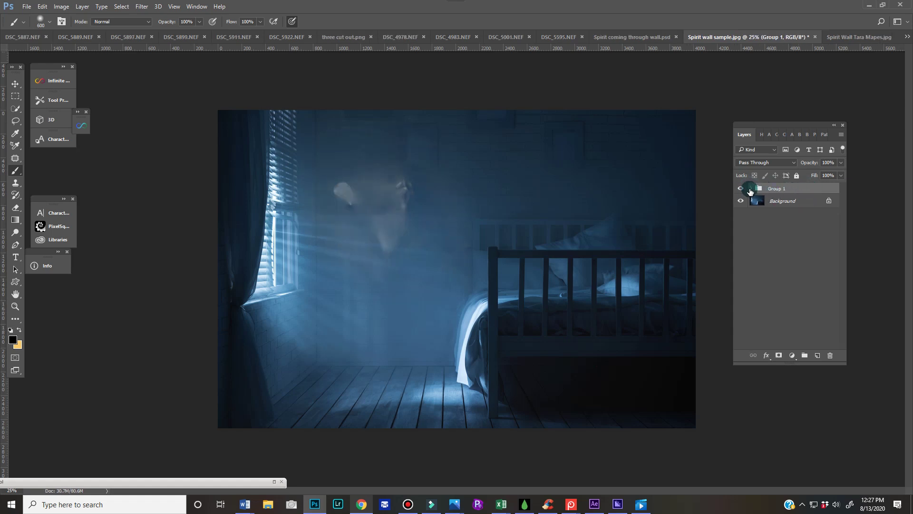
Expand Group 1, compare Brightness/Contrast and Levels 1 on and off, then select Layer 1.
{"action": "left_click", "coordinate": [750, 189]}
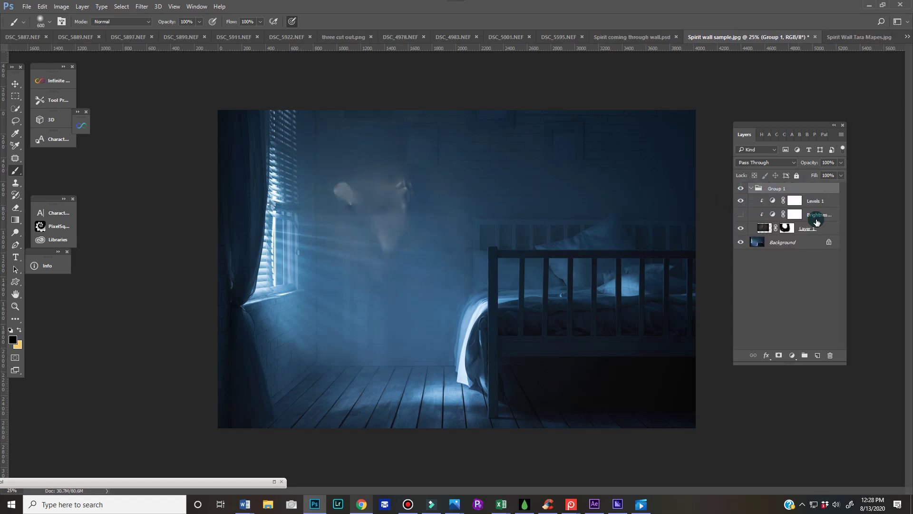
{"action": "left_click", "coordinate": [740, 215]}
{"action": "left_click", "coordinate": [740, 214]}
{"action": "left_click", "coordinate": [741, 200]}
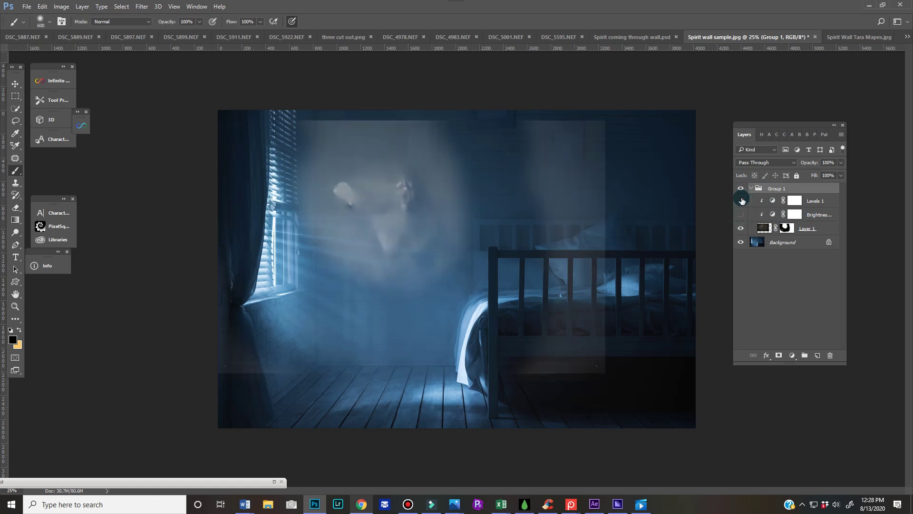
{"action": "left_click", "coordinate": [742, 200]}
{"action": "left_click", "coordinate": [802, 229]}
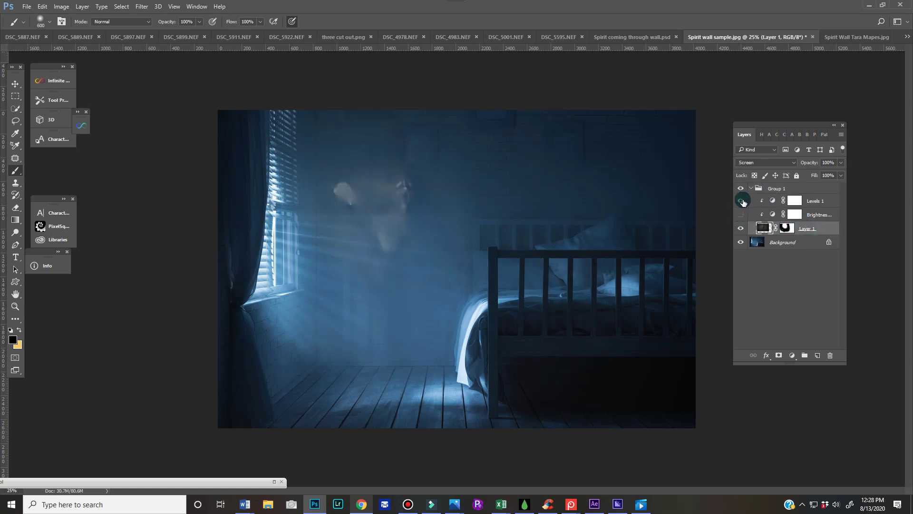
Add a Color Balance adjustment shifting midtones toward blue (-12, 0, +15).
{"action": "left_click", "coordinate": [791, 355]}
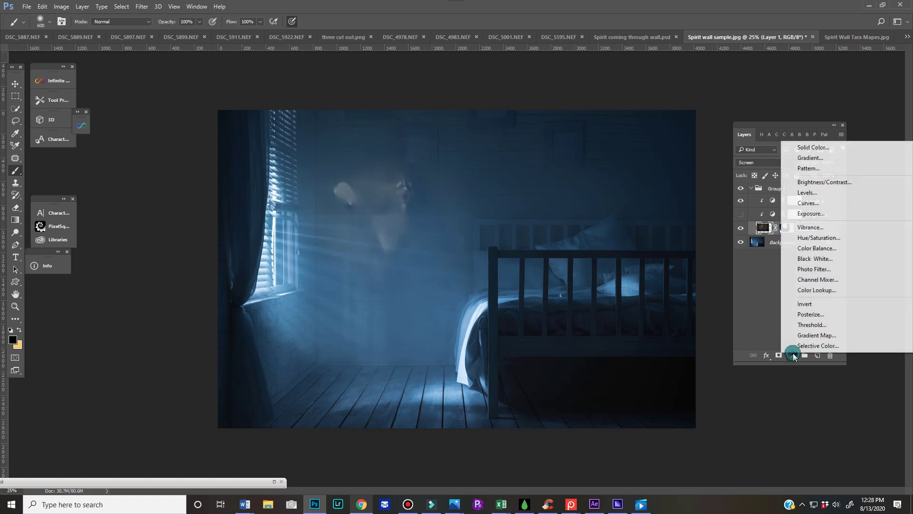
{"action": "left_click", "coordinate": [804, 251]}
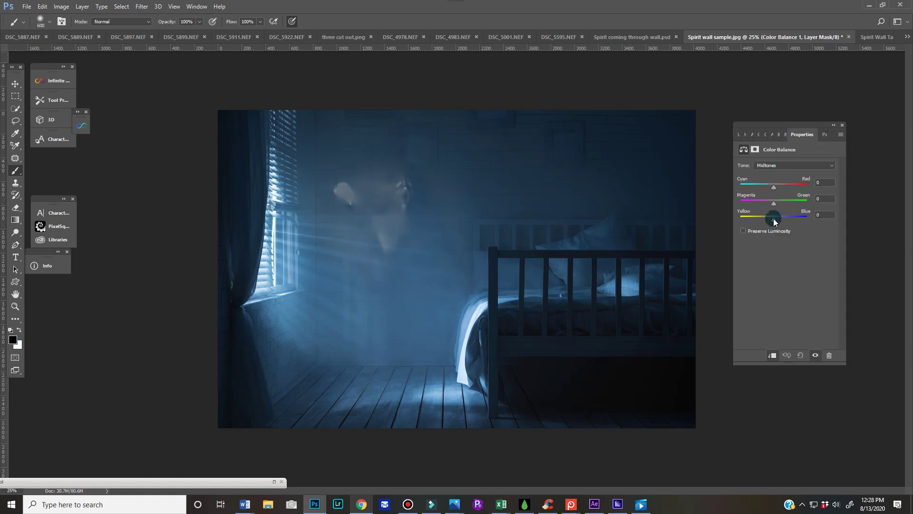
{"action": "left_click_drag", "start_coordinate": [775, 218], "coordinate": [779, 218]}
{"action": "left_click", "coordinate": [737, 135]}
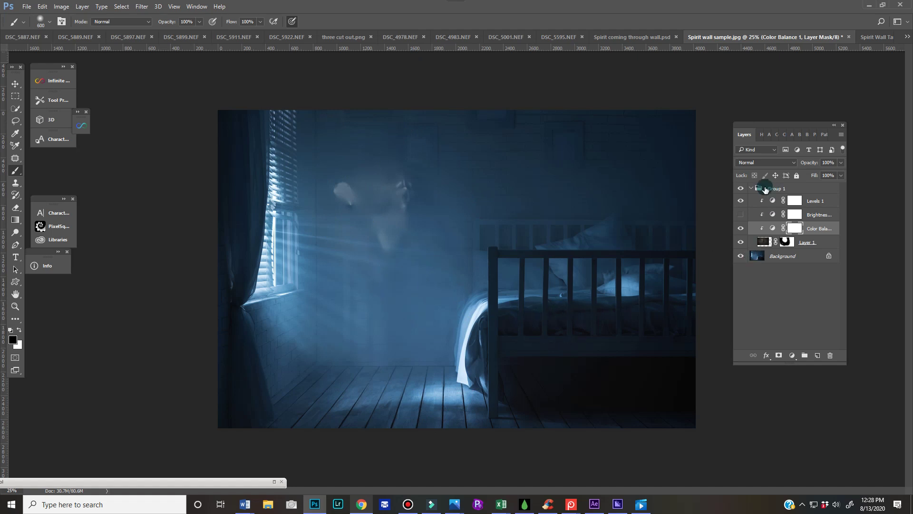
Hide Levels 1 and paint Layer 1's mask to remove fog near the bed and top-left edges.
{"action": "left_click", "coordinate": [739, 200]}
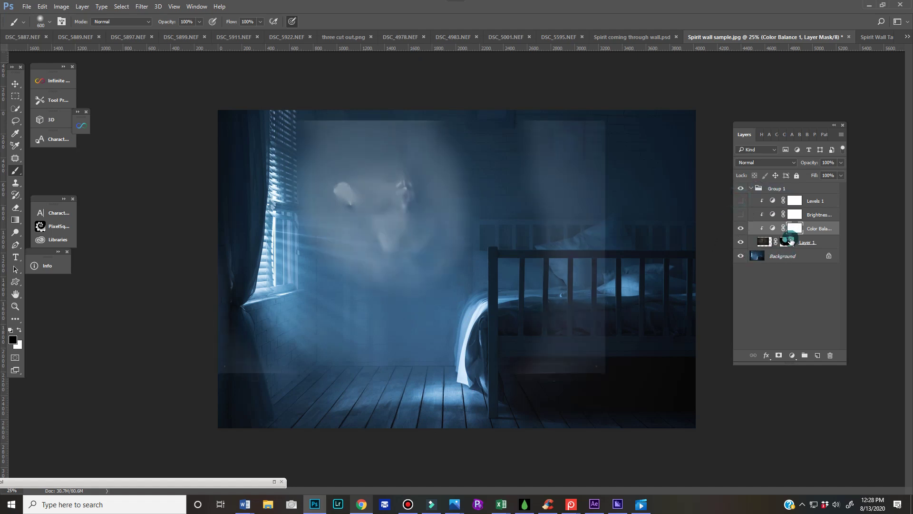
{"action": "left_click", "coordinate": [791, 241]}
{"action": "left_click_drag", "start_coordinate": [593, 153], "coordinate": [558, 179]}
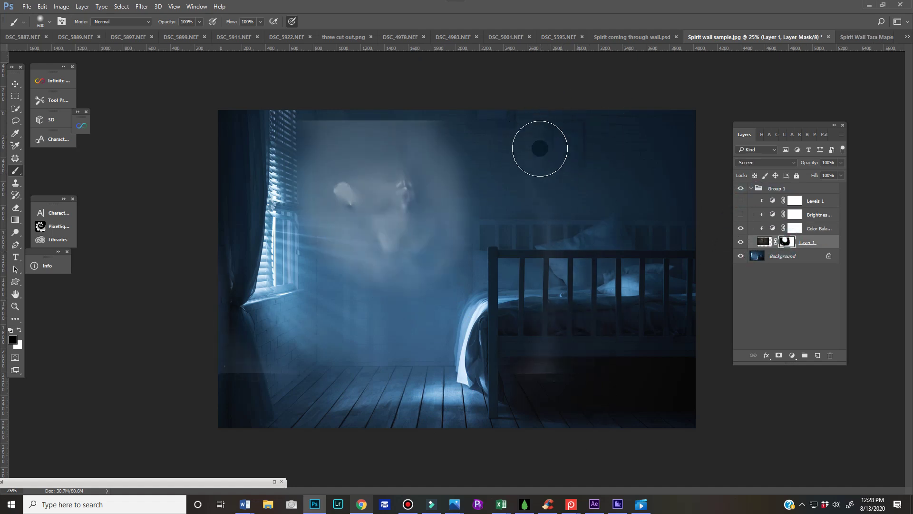
{"action": "mouse_move", "coordinate": [540, 149]}
{"action": "left_mouse_down"}
{"action": "mouse_move", "coordinate": [432, 389]}
{"action": "mouse_move", "coordinate": [227, 377]}
{"action": "mouse_move", "coordinate": [254, 298]}
{"action": "mouse_move", "coordinate": [275, 122]}
{"action": "mouse_move", "coordinate": [444, 108]}
{"action": "left_mouse_up"}
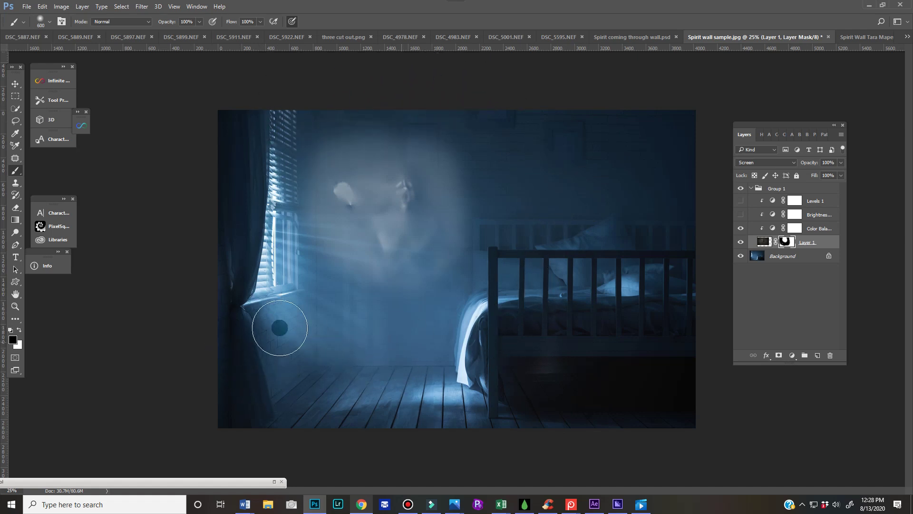
Add a Vibrance adjustment layer to the spirit.
{"action": "left_click", "coordinate": [791, 356]}
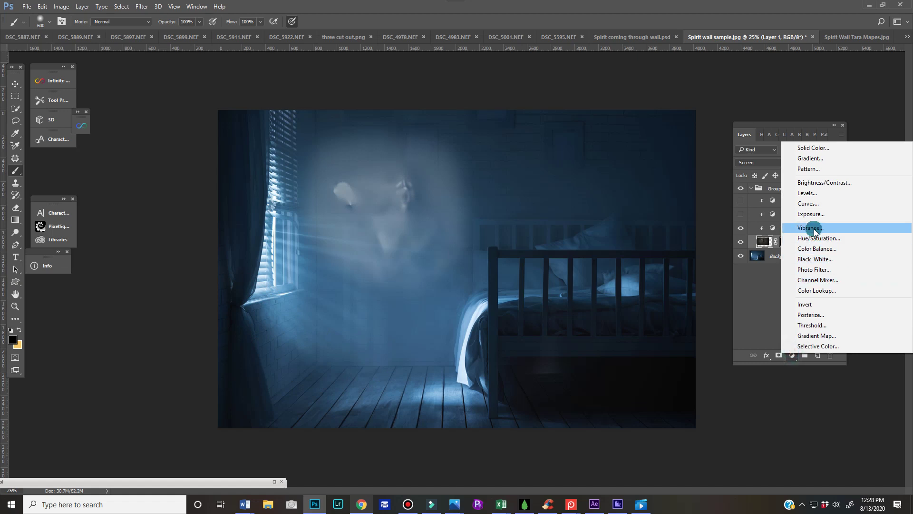
{"action": "left_click", "coordinate": [815, 229]}
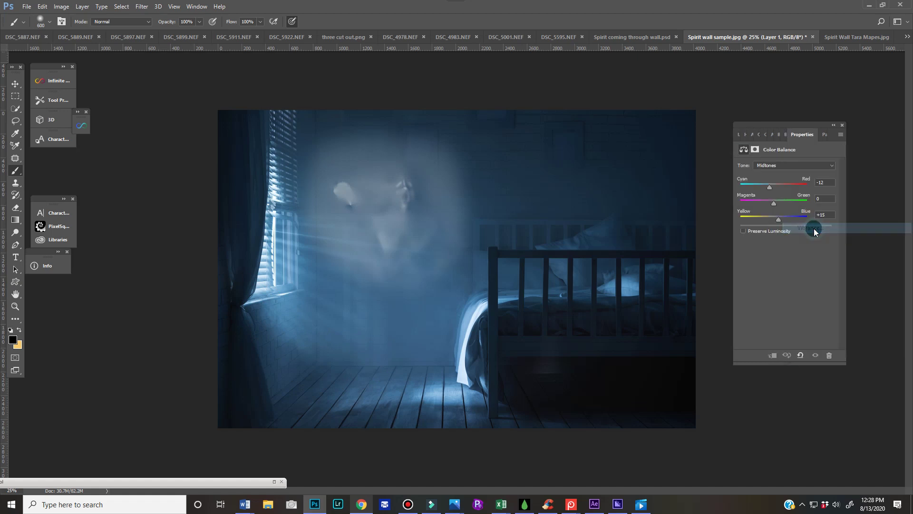
{"action": "left_click", "coordinate": [738, 135]}
Add a Curves adjustment pulling midtones down, white point left and black point slightly up.
{"action": "left_click", "coordinate": [788, 355]}
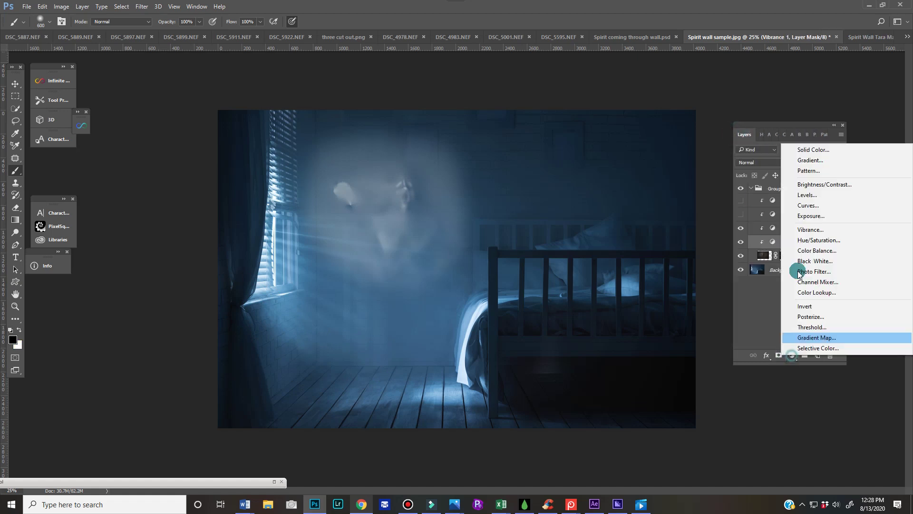
{"action": "left_click", "coordinate": [804, 206]}
{"action": "left_click", "coordinate": [796, 224]}
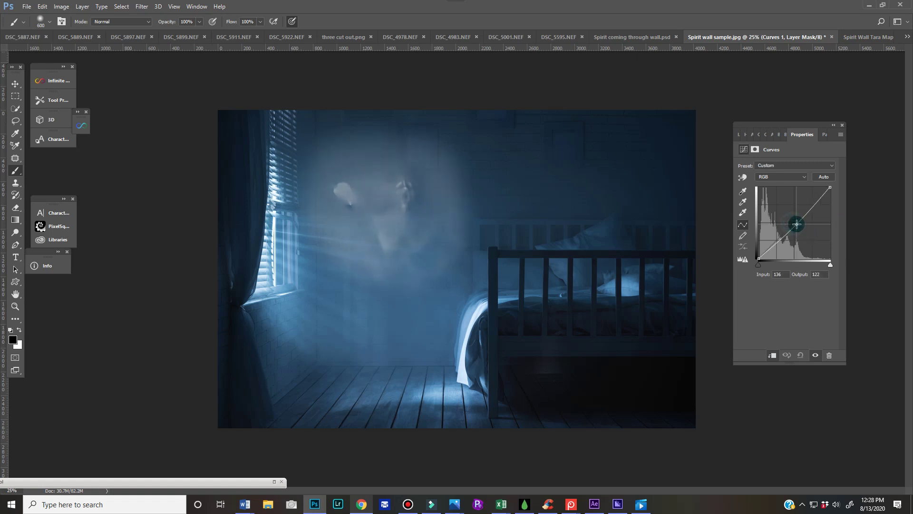
{"action": "left_click_drag", "start_coordinate": [799, 225], "coordinate": [802, 229]}
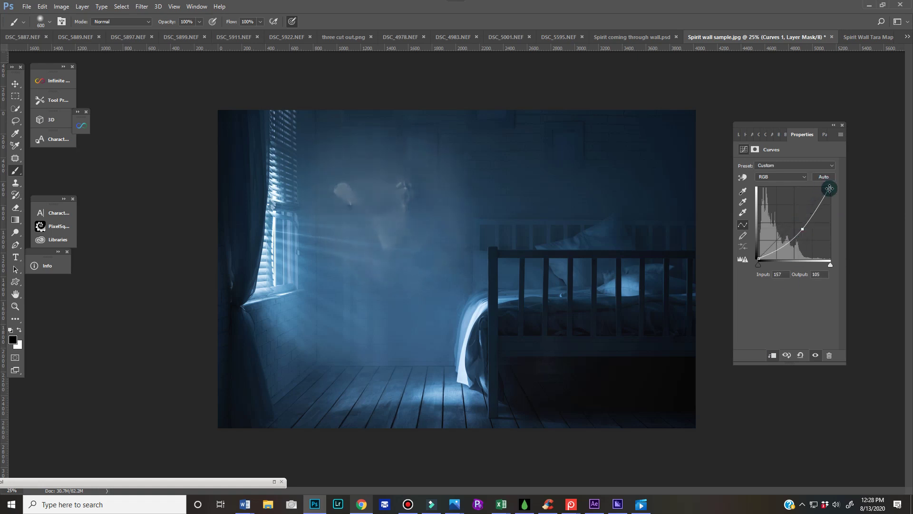
{"action": "left_click_drag", "start_coordinate": [830, 189], "coordinate": [824, 187]}
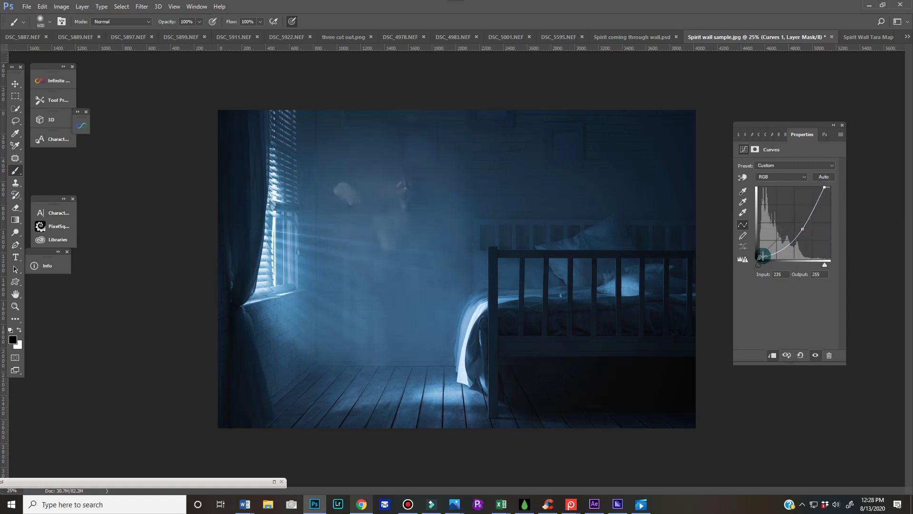
{"action": "left_click_drag", "start_coordinate": [763, 257], "coordinate": [768, 258]}
{"action": "left_click", "coordinate": [737, 135]}
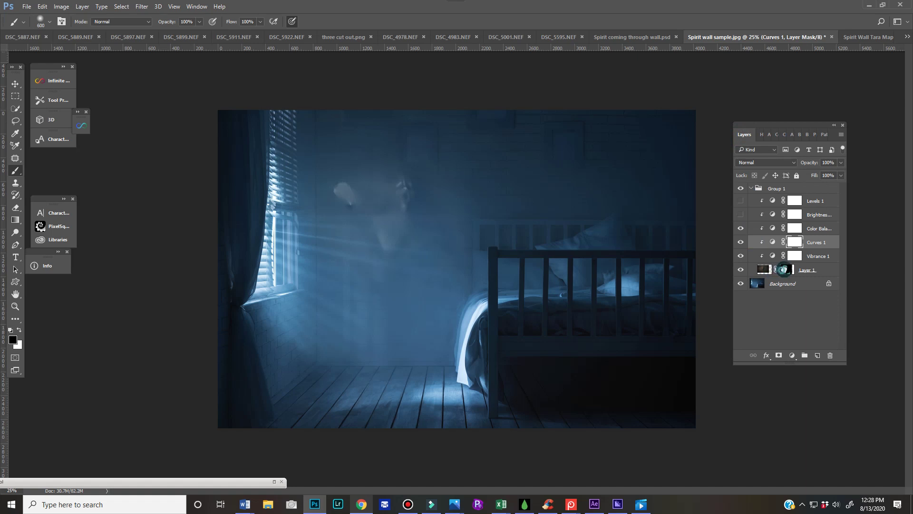
{"action": "left_click", "coordinate": [785, 269]}
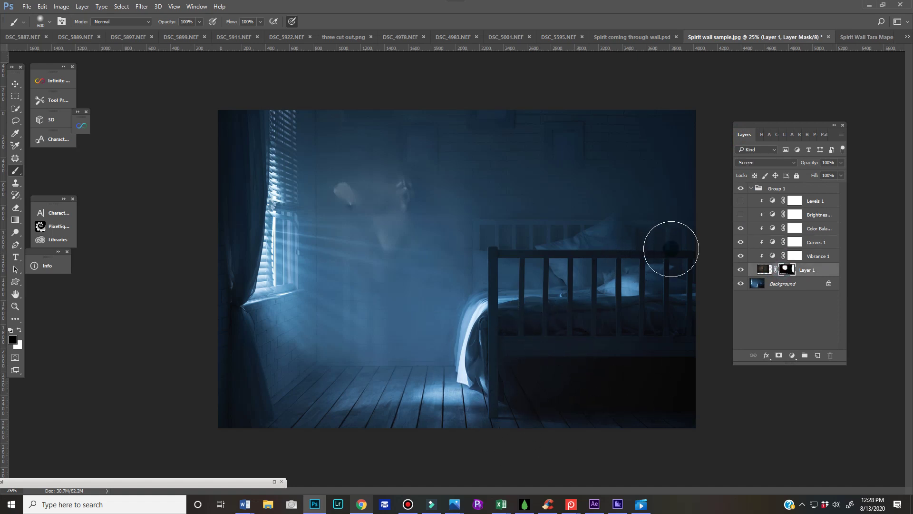
{"action": "left_click", "coordinate": [792, 355]}
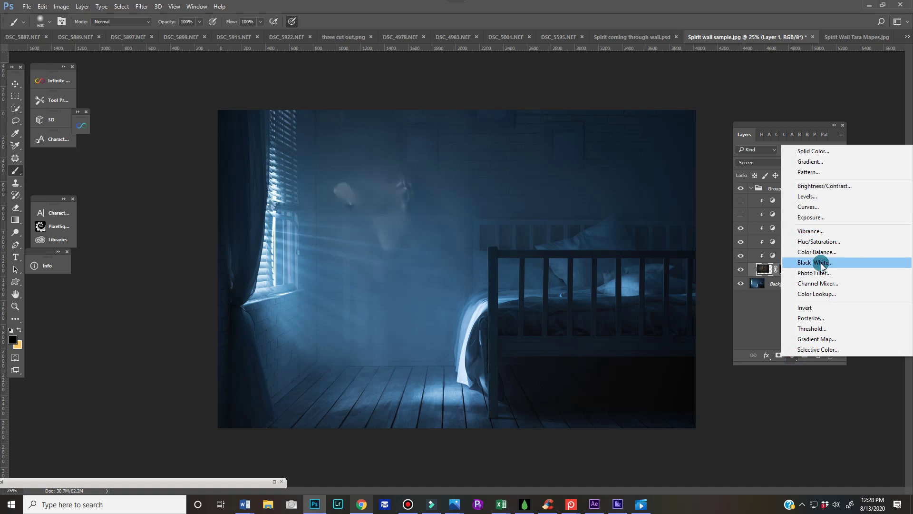
Add a Brightness/Contrast adjustment above the ghost layer with brightness 32 and reduced contrast.
{"action": "left_click", "coordinate": [818, 186]}
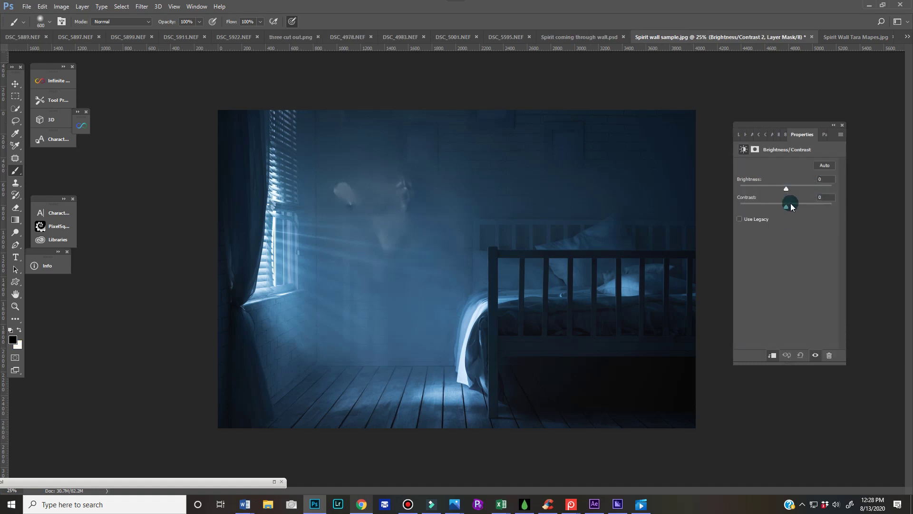
{"action": "left_click_drag", "start_coordinate": [820, 203], "coordinate": [797, 185]}
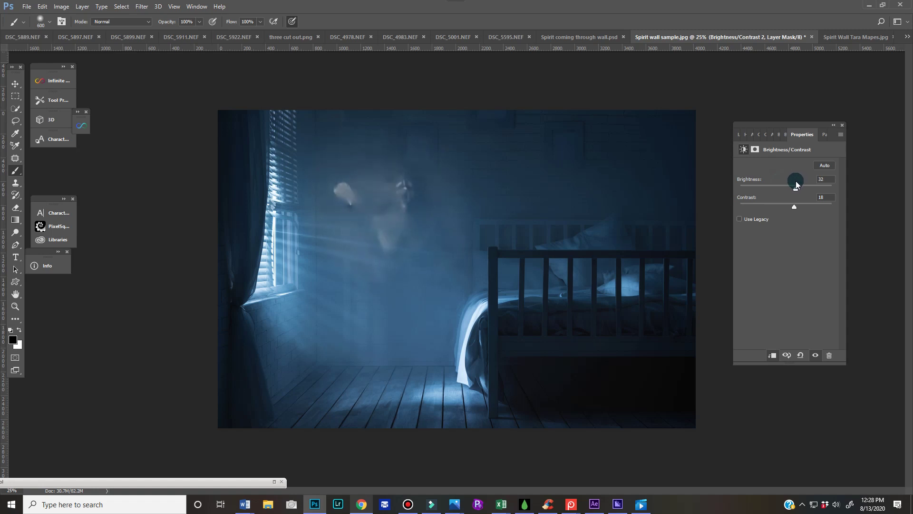
{"action": "left_click", "coordinate": [737, 135]}
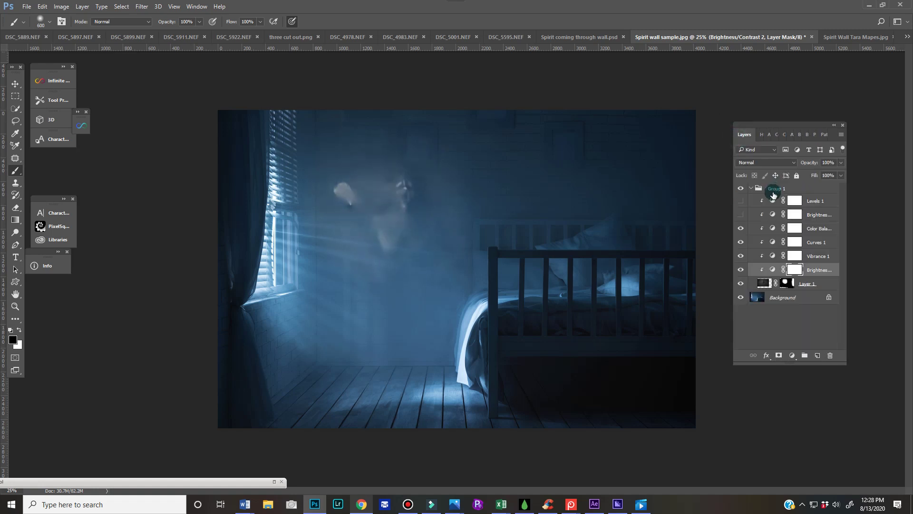
Collapse Group 1 and toggle its visibility off and on to compare the spirit.
{"action": "left_click", "coordinate": [753, 189]}
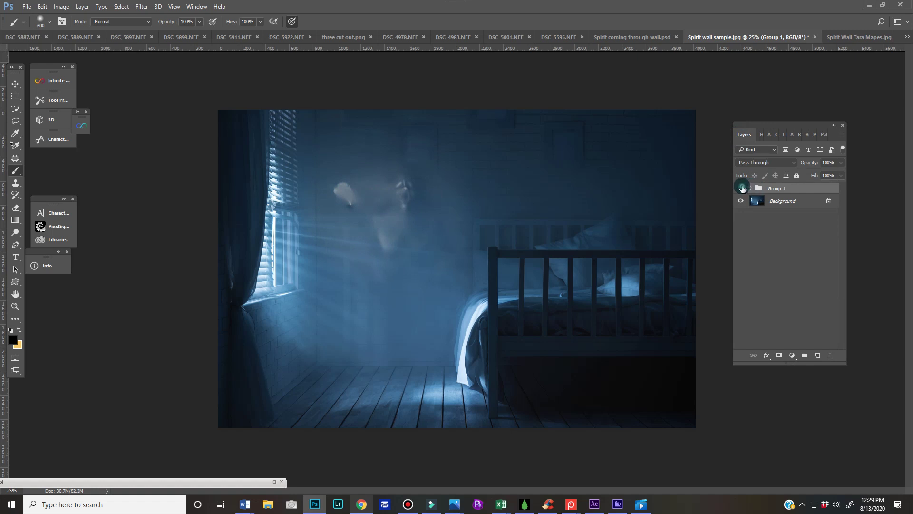
{"action": "left_click", "coordinate": [741, 189]}
{"action": "left_click", "coordinate": [742, 188]}
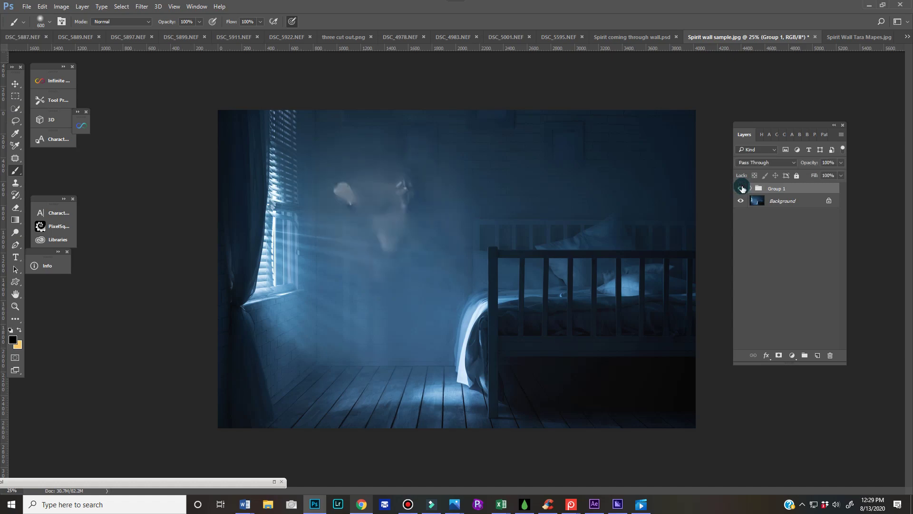